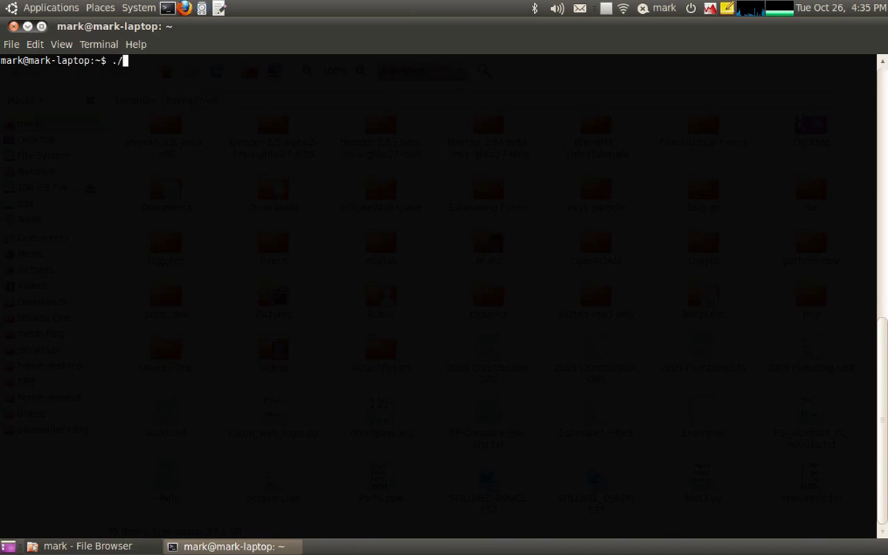
Step: Run ./blender-2.54-beta-linux-glibc27-i686/blender from the Terminal to start Blender 2.54 beta
key(Tab)
text(4)
key(Tab)
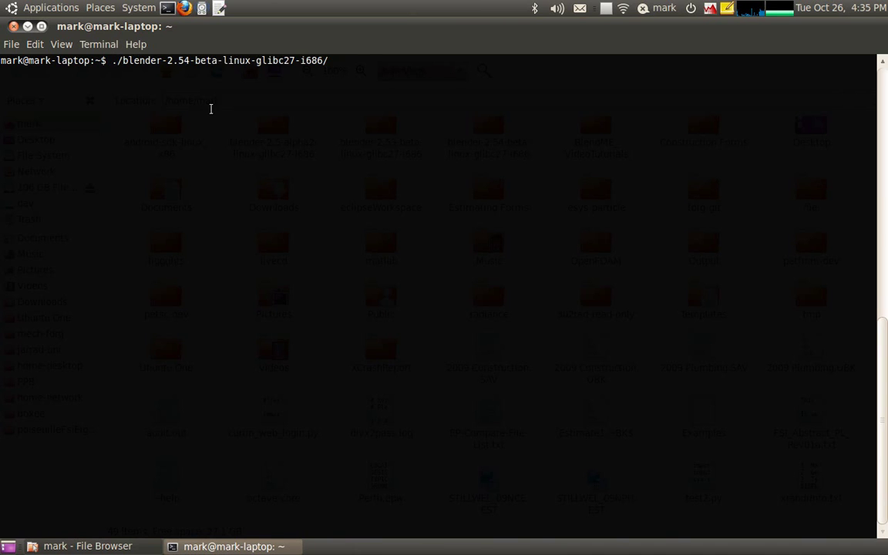
text(b)
key(Tab)
key(Return)
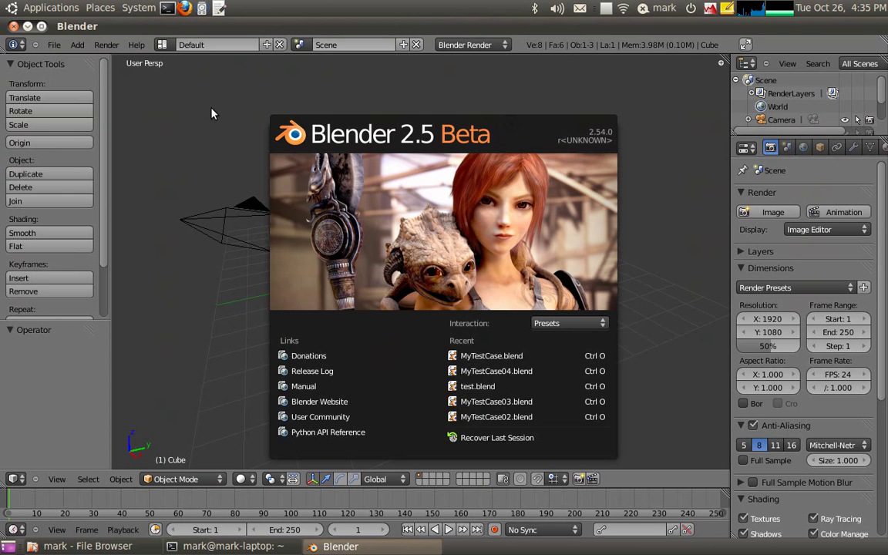
Step: Open the recent file MyTestCase.blend and orbit around the building
click(457, 357)
middle_drag(371, 291, 336, 315)
middle_drag(330, 275, 271, 242)
Step: Enable the BlendME add-on from the Architecture add-ons in User Preferences
click(54, 45)
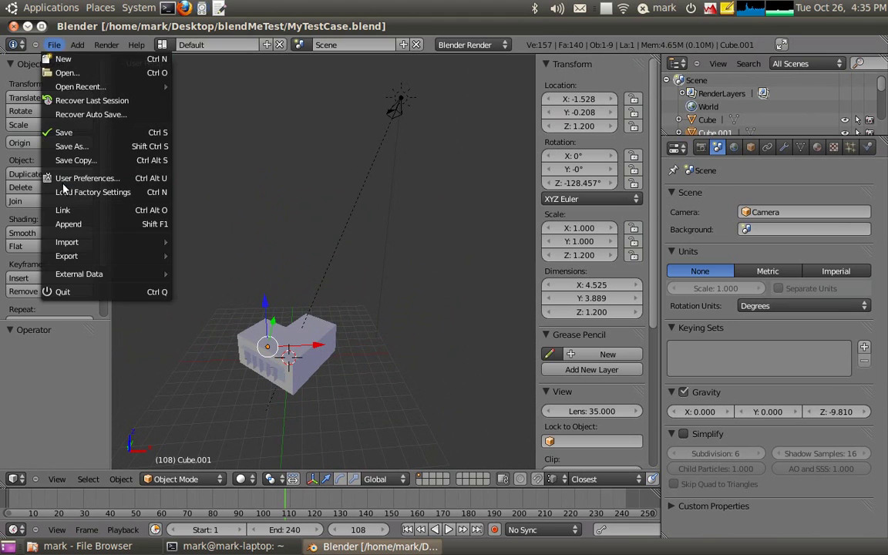
click(87, 178)
click(270, 48)
click(59, 156)
click(528, 78)
click(14, 26)
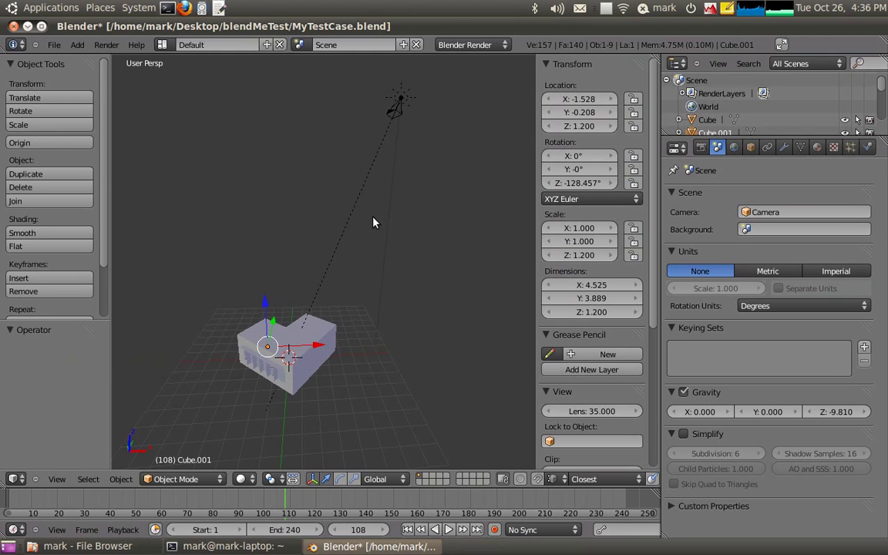
shift+middle_drag(376, 222, 380, 233)
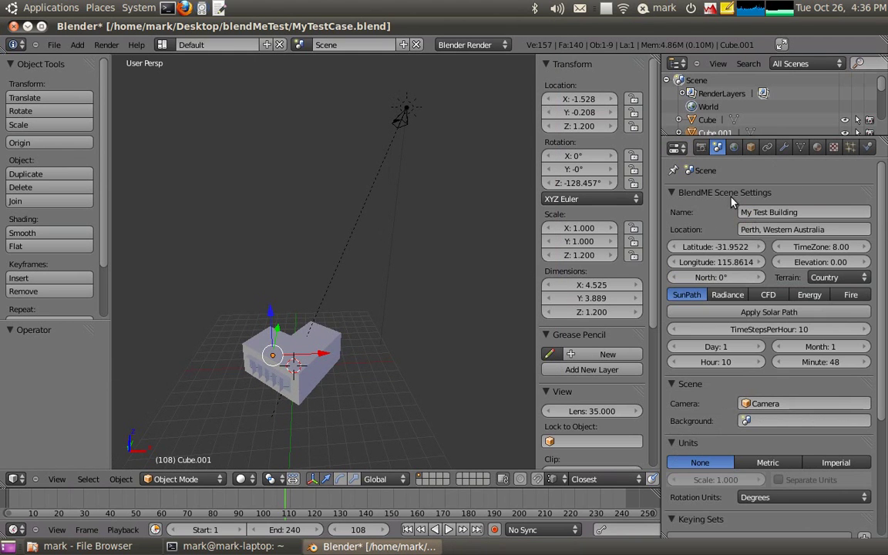
Step: Show the Radiance options in BlendME Scene Settings and select the camera
click(725, 297)
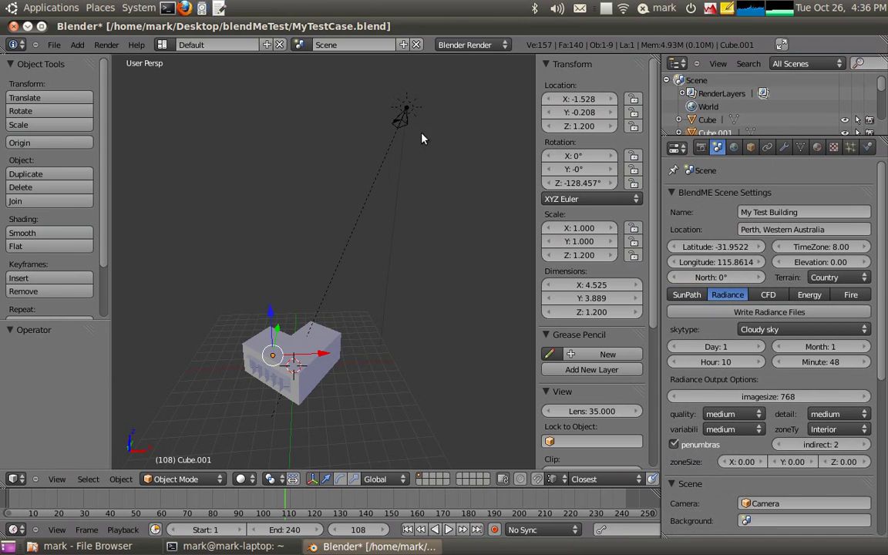
right_click(401, 122)
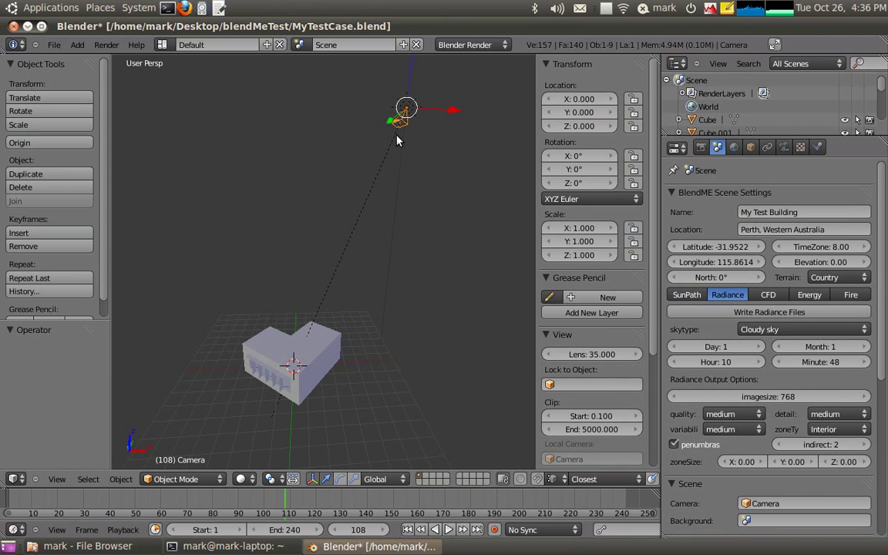
Step: Clear the camera's Parent field in its Object properties
click(751, 148)
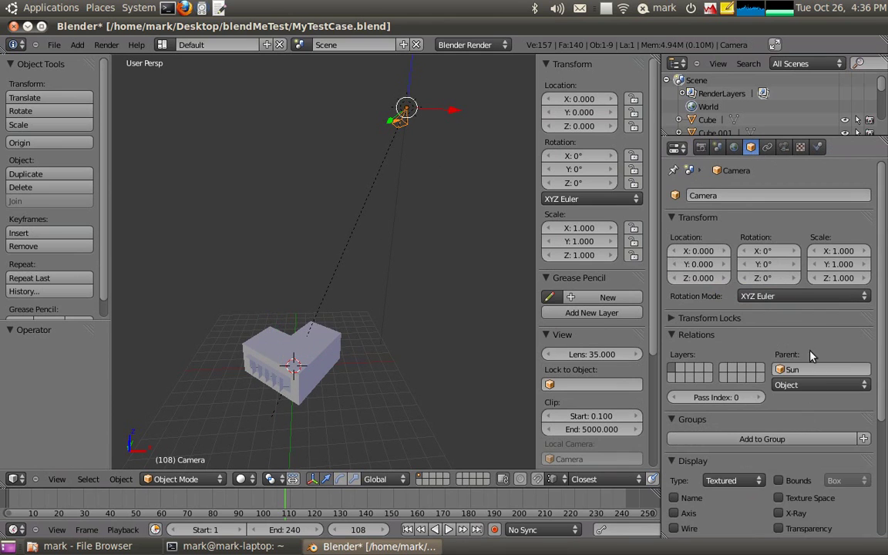
click(819, 369)
key(BackSpace)
key(BackSpace)
key(BackSpace)
key(Return)
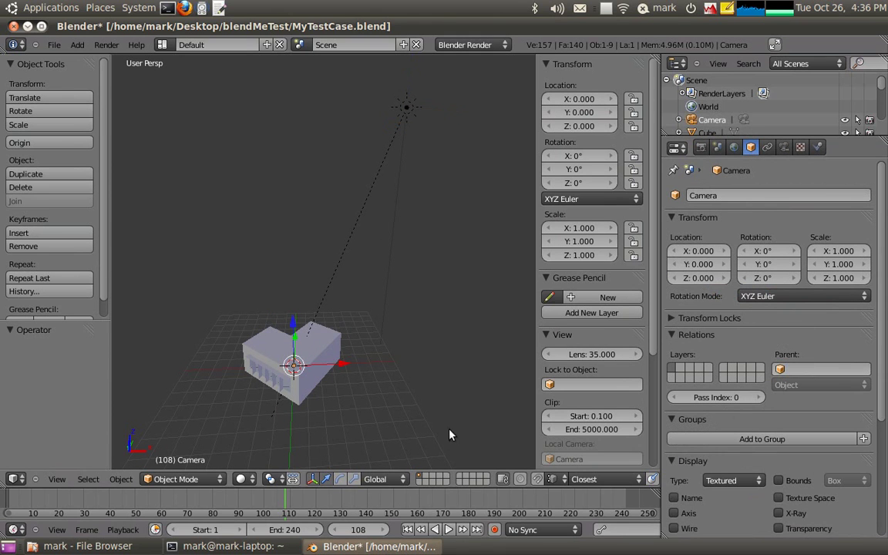
Step: Raise the camera along Z to 6.117 and look through it
key(g)
key(z)
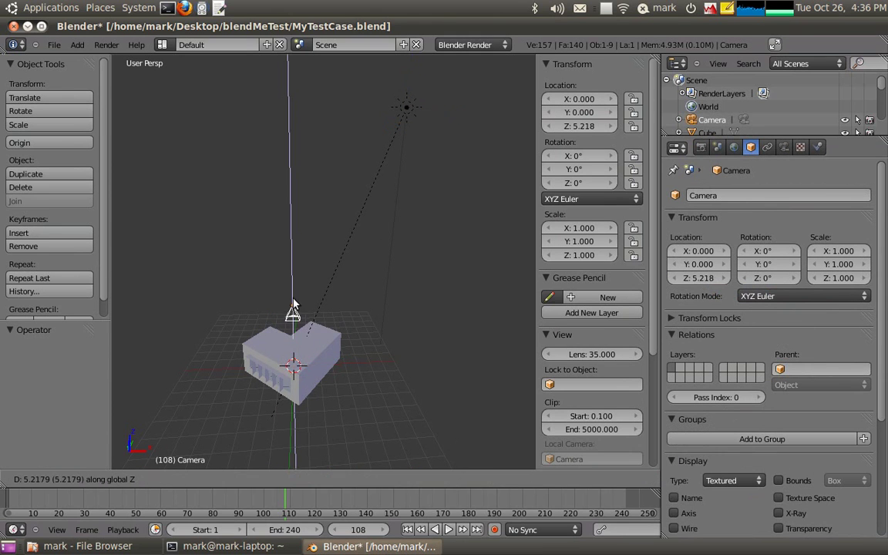
click(307, 364)
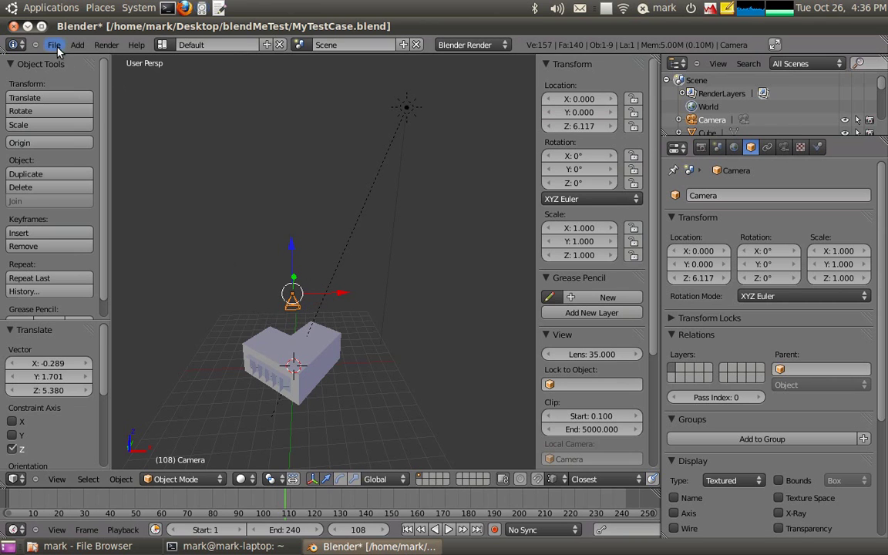
click(58, 479)
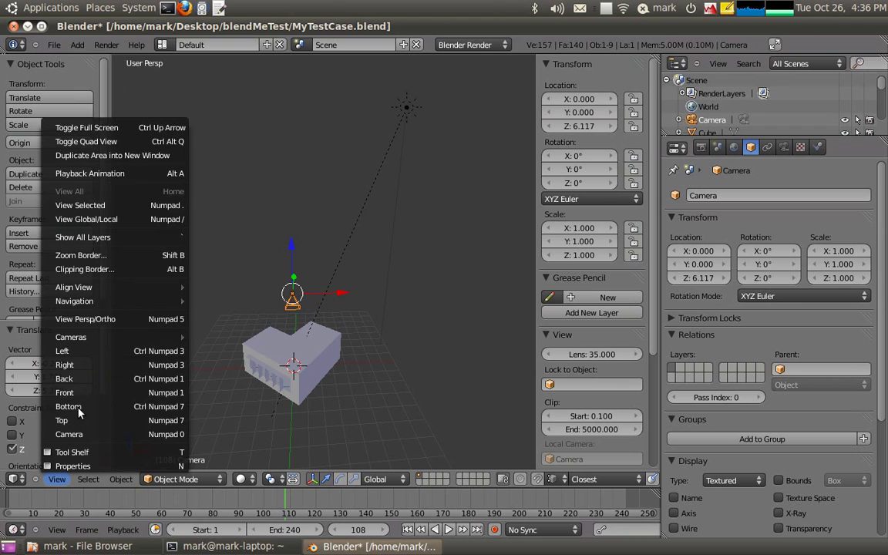
click(71, 434)
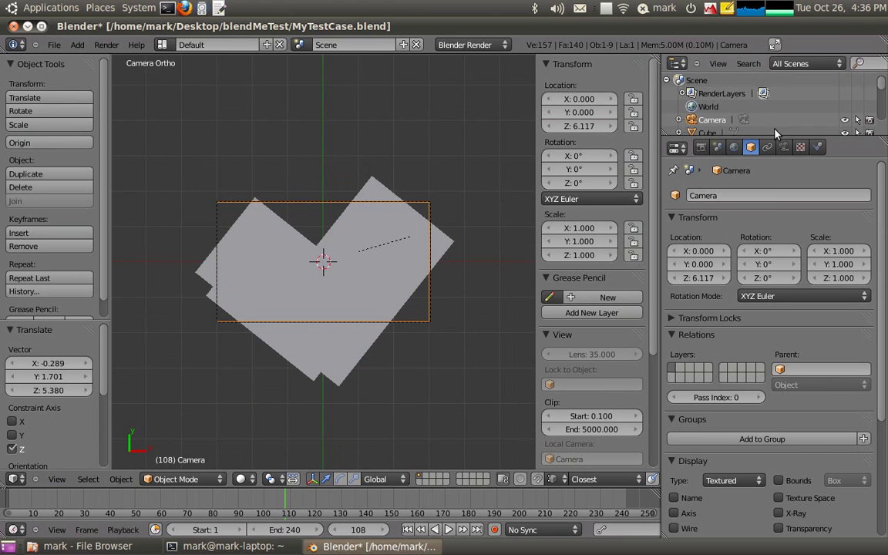
Step: Make the camera perspective, fly it inside to face the windowed wall, and select the Sun
click(785, 147)
click(742, 238)
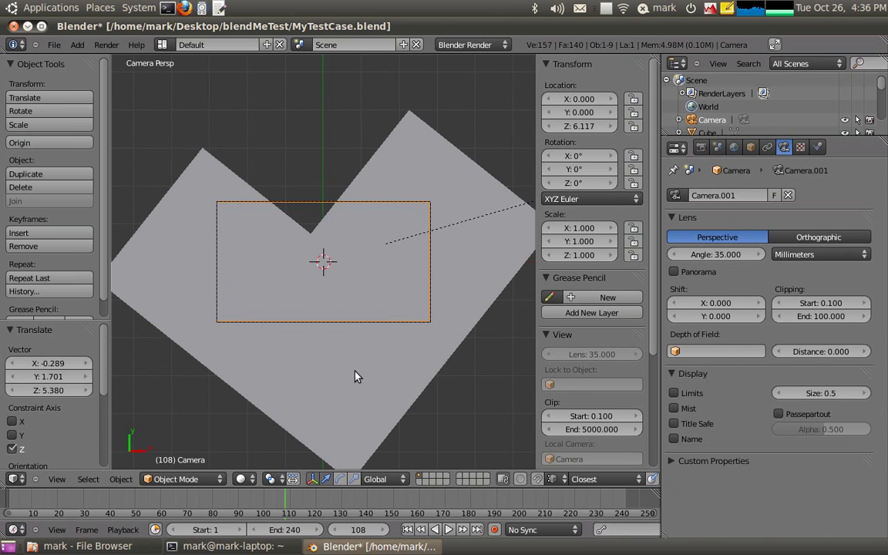
key(shift+f)
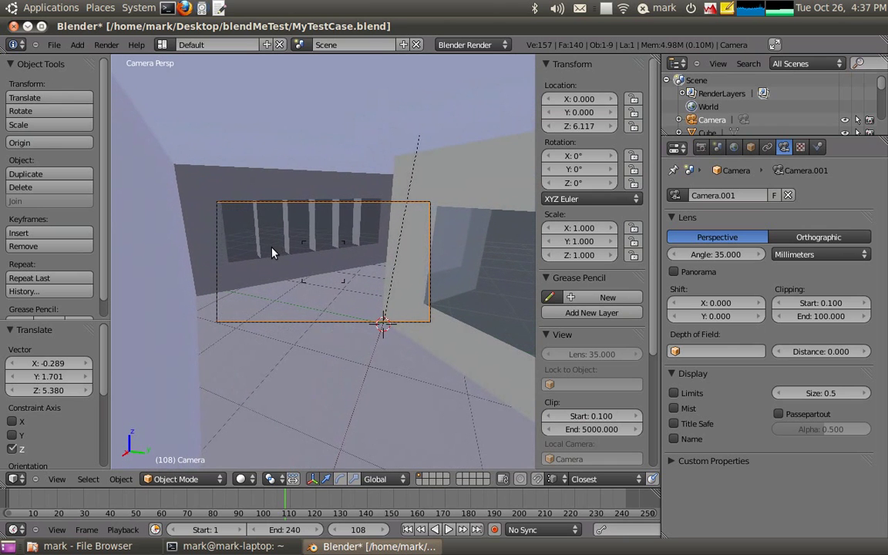
right_click(396, 267)
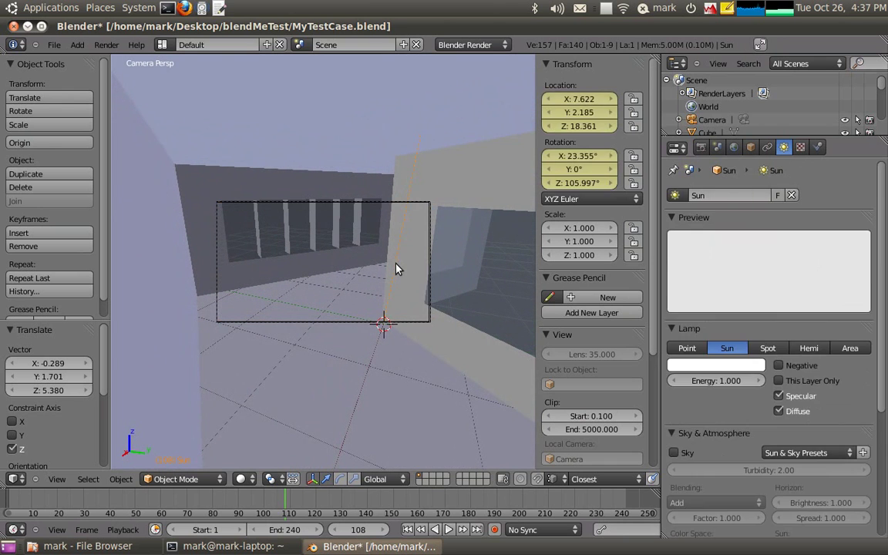
Step: Change the BlendME Radiance imagesize from 768 to 360, keep Cloudy sky, and select Cube.001
click(718, 148)
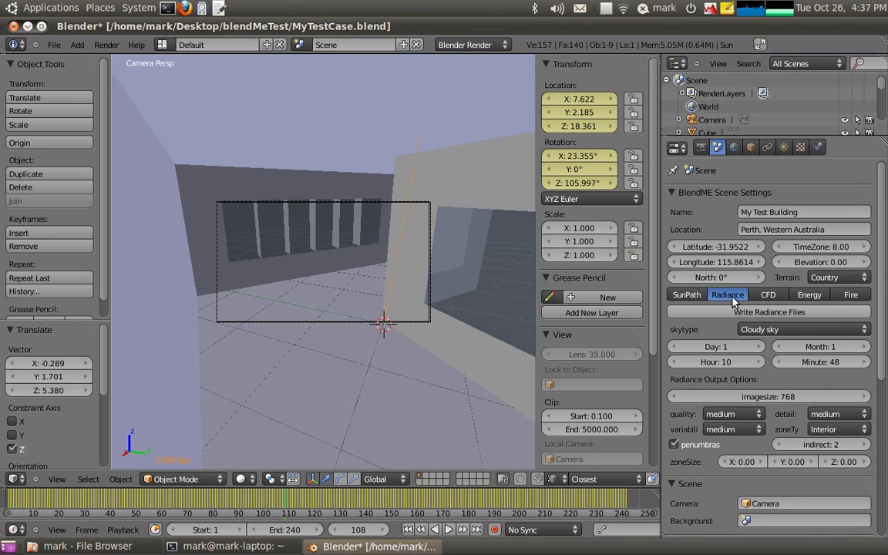
click(801, 332)
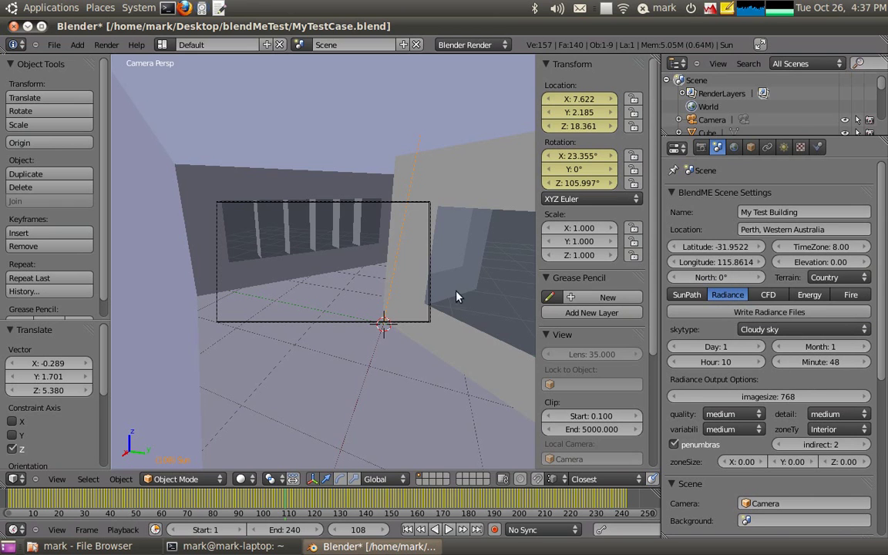
click(792, 400)
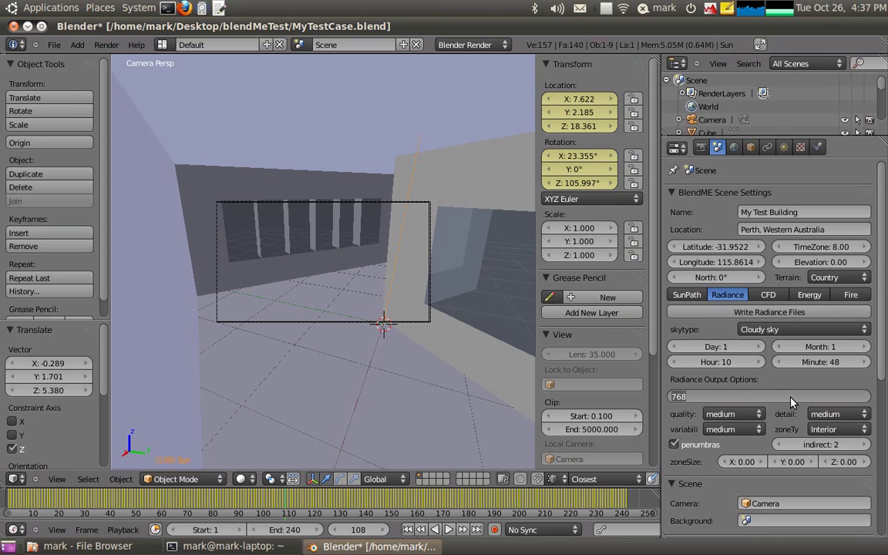
text(360)
key(Return)
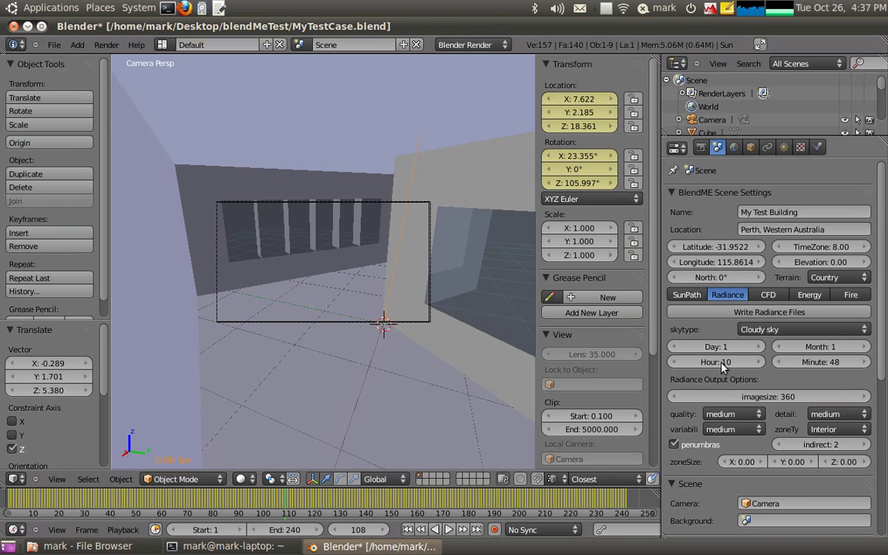
right_click(378, 316)
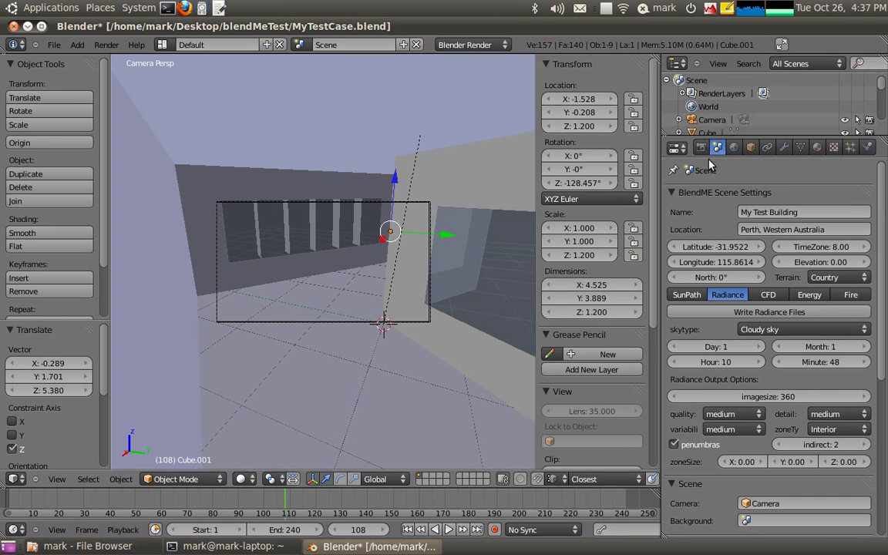
Step: Open Cube.001's Material properties and move the BlendME material panels higher up
click(818, 147)
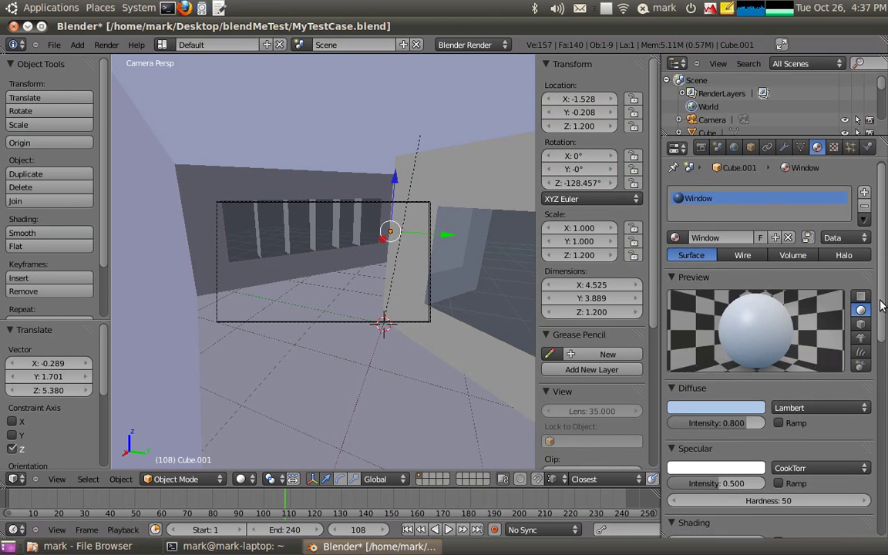
scroll(779, 432, down, 10)
drag(741, 496, 698, 166)
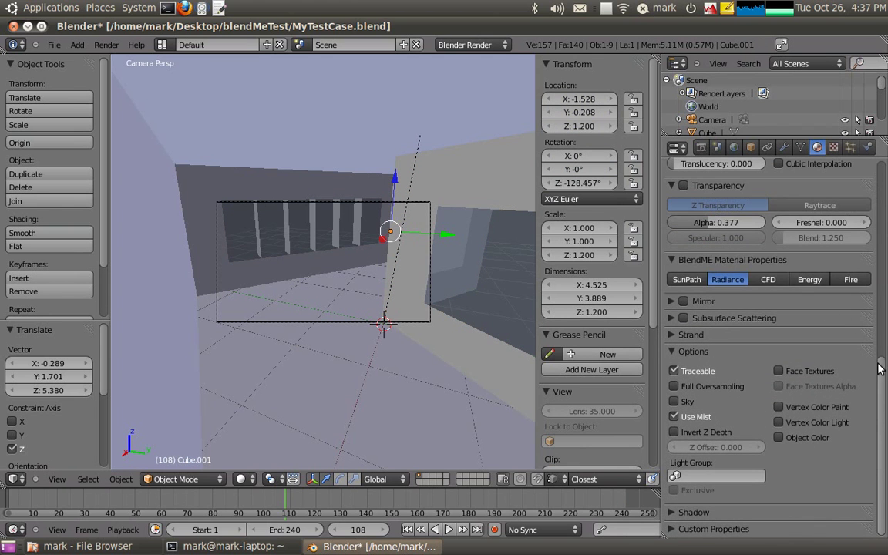
scroll(879, 362, up, 6)
drag(777, 441, 698, 192)
scroll(883, 333, up, 5)
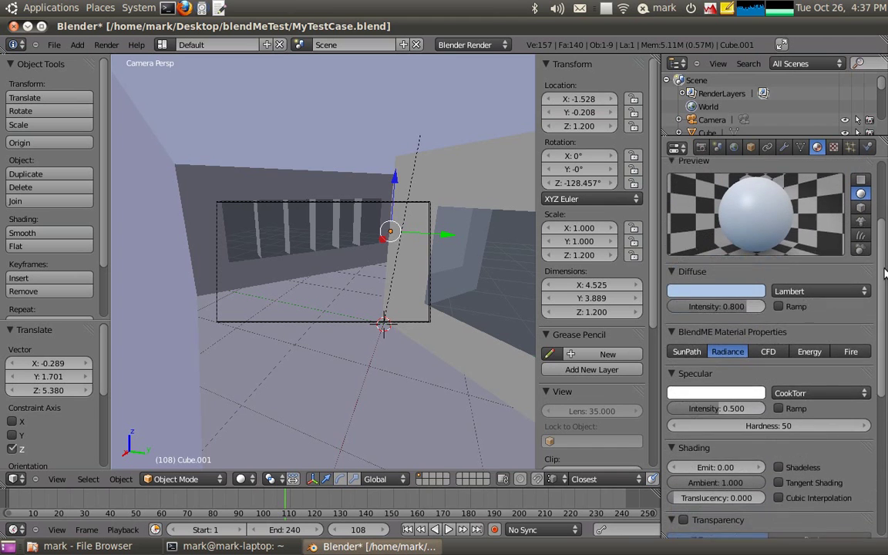
drag(698, 370, 787, 197)
scroll(887, 289, up, 1)
scroll(887, 289, up, 2)
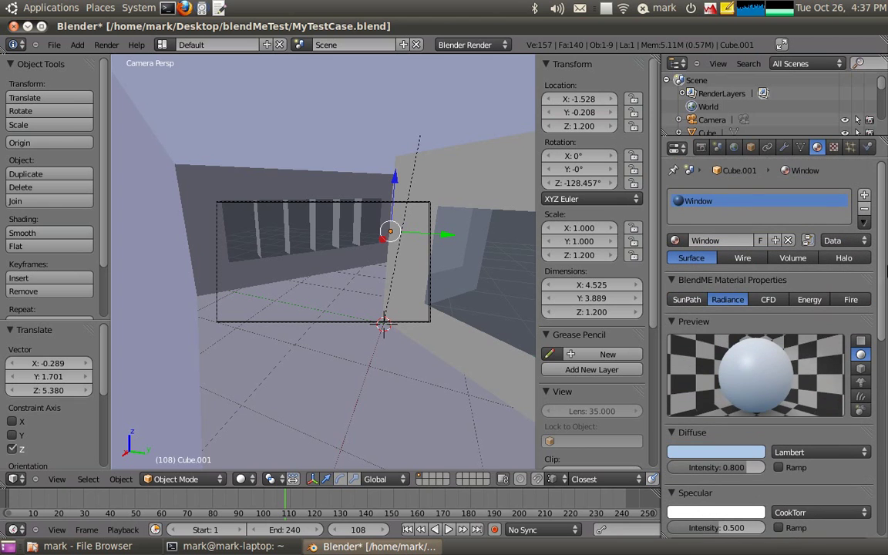
Step: Set the Window material's BlendME Energy Type to Glazing, then select the walls object
click(809, 299)
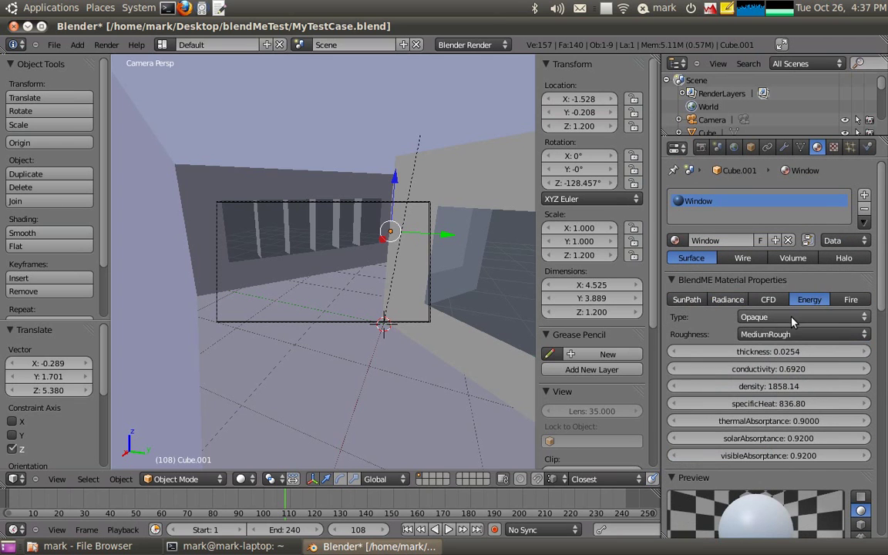
click(792, 317)
click(789, 288)
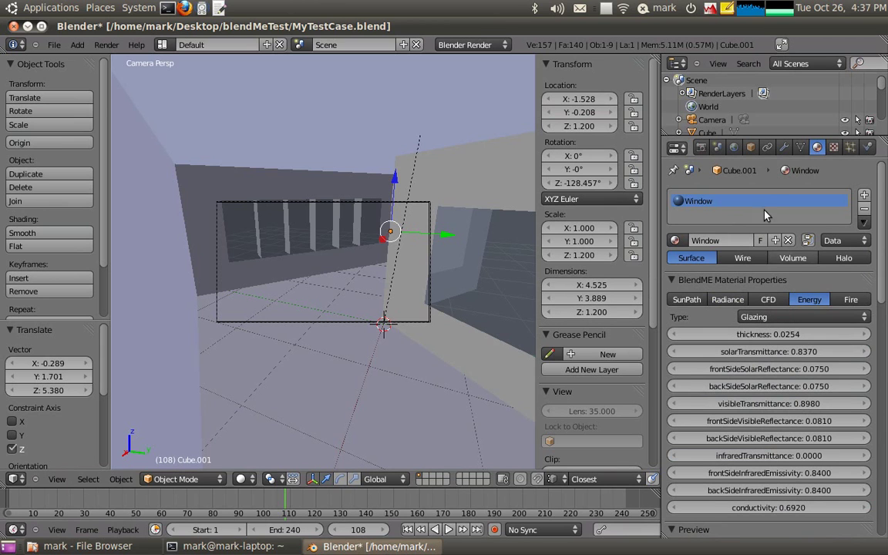
drag(884, 258, 885, 336)
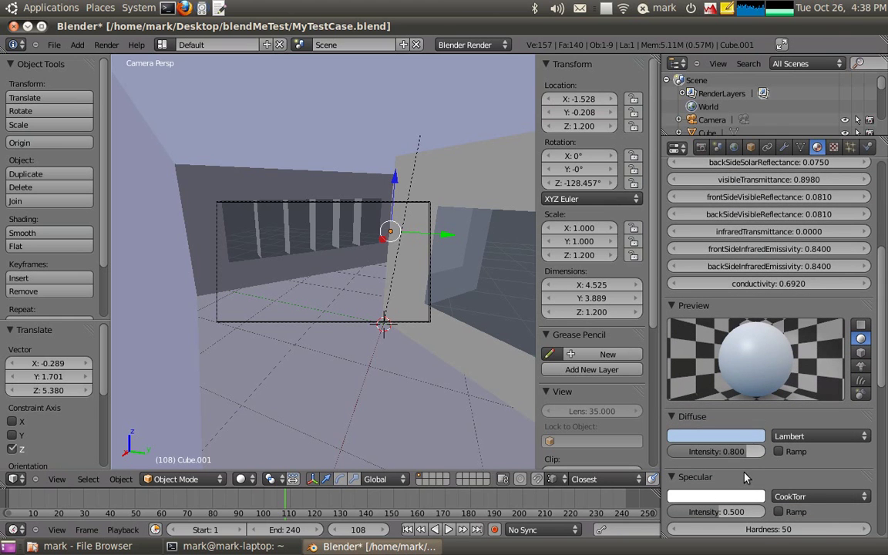
scroll(883, 329, up, 10)
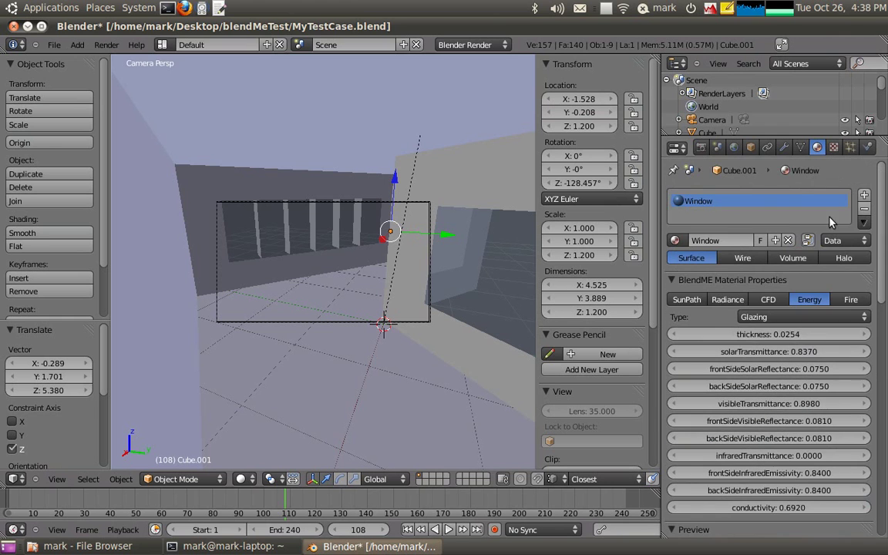
right_click(420, 319)
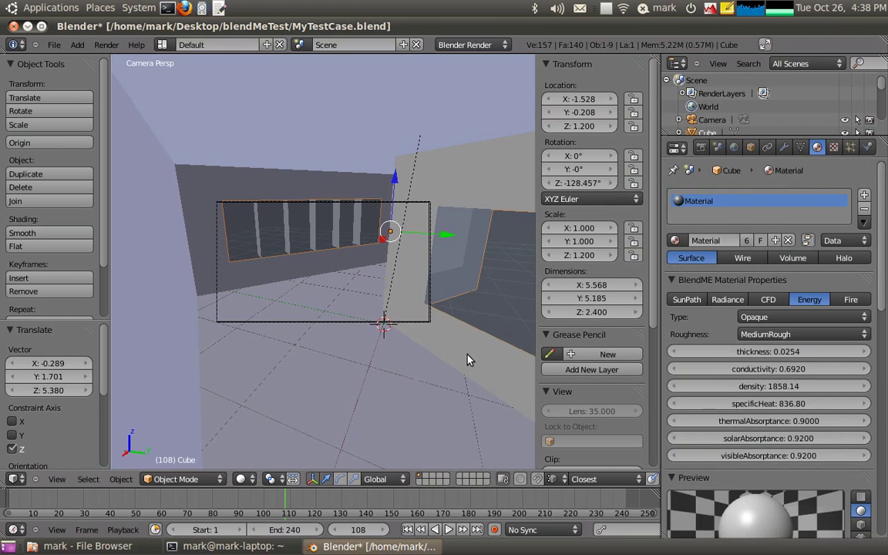
Step: Select the glazing, a window fin, then the walls Cube and review its Opaque, MediumRough material values
right_click(333, 238)
right_click(333, 238)
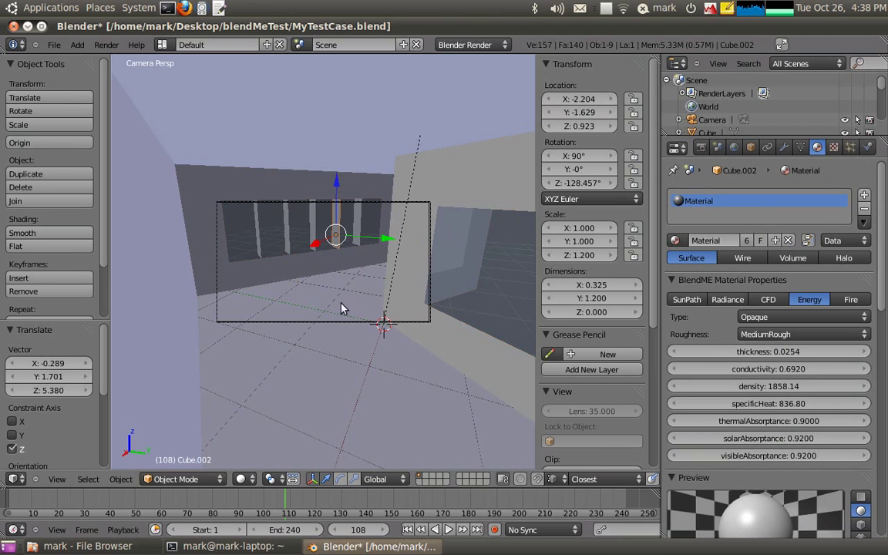
right_click(491, 313)
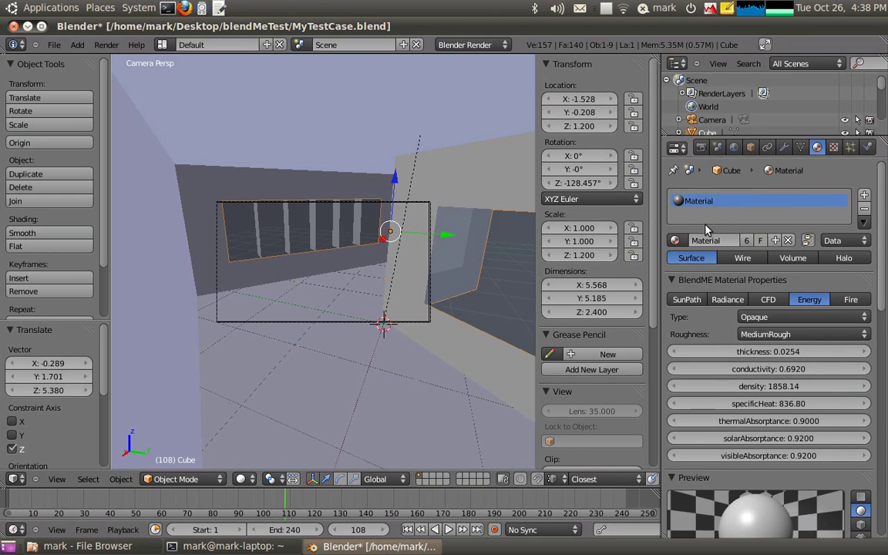
scroll(886, 264, down, 1)
scroll(886, 263, up, 1)
scroll(771, 347, down, 10)
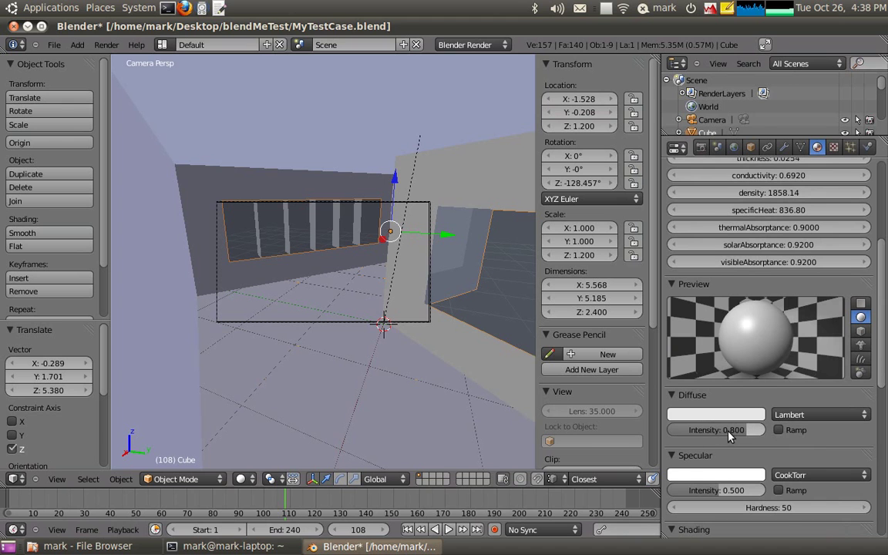
scroll(748, 432, up, 9)
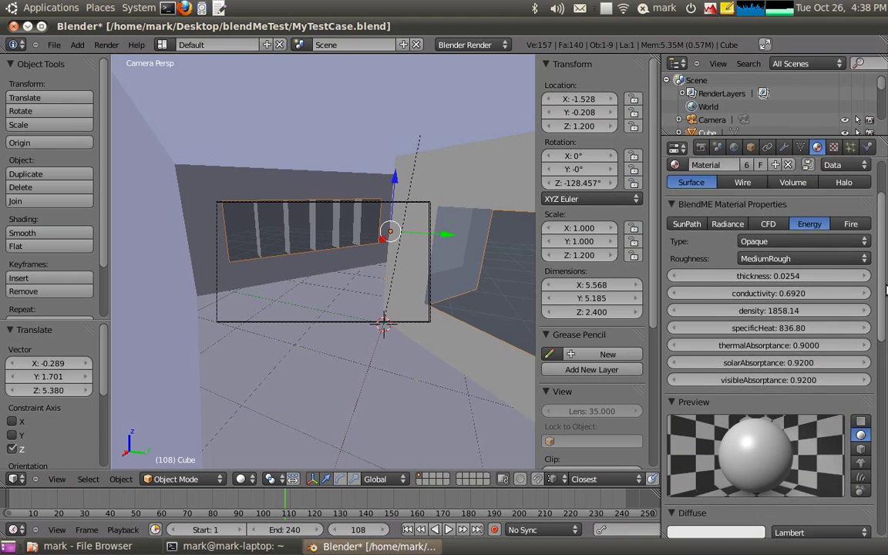
Step: Select all, Save As onto MyTestCase04.blend, then save the file again
key(a)
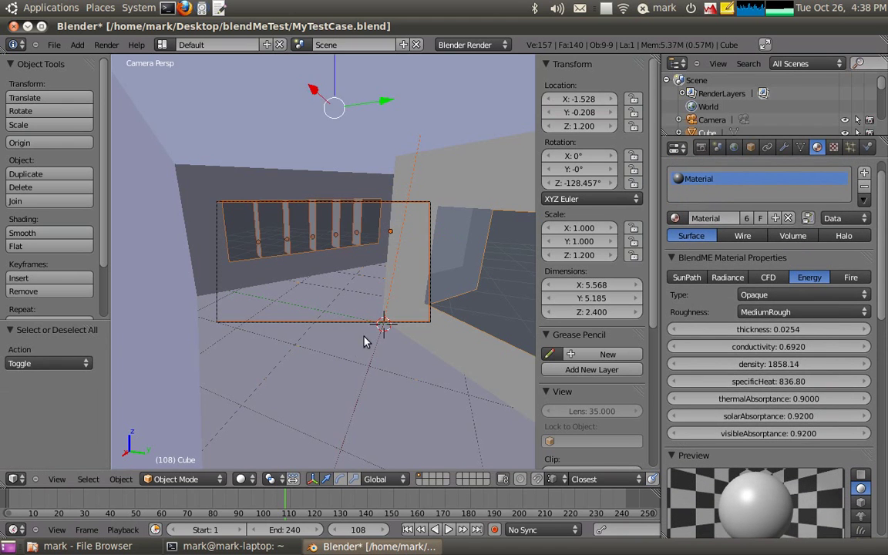
click(54, 45)
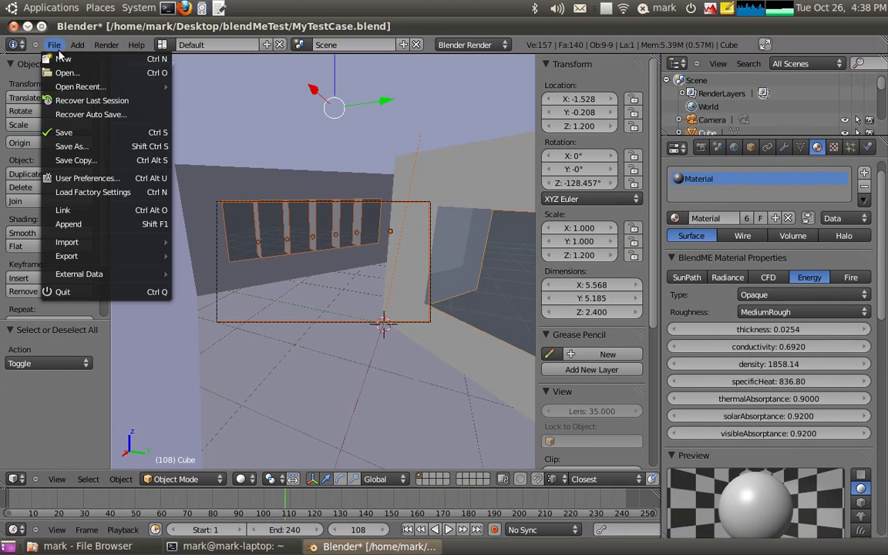
click(66, 145)
click(231, 220)
click(810, 86)
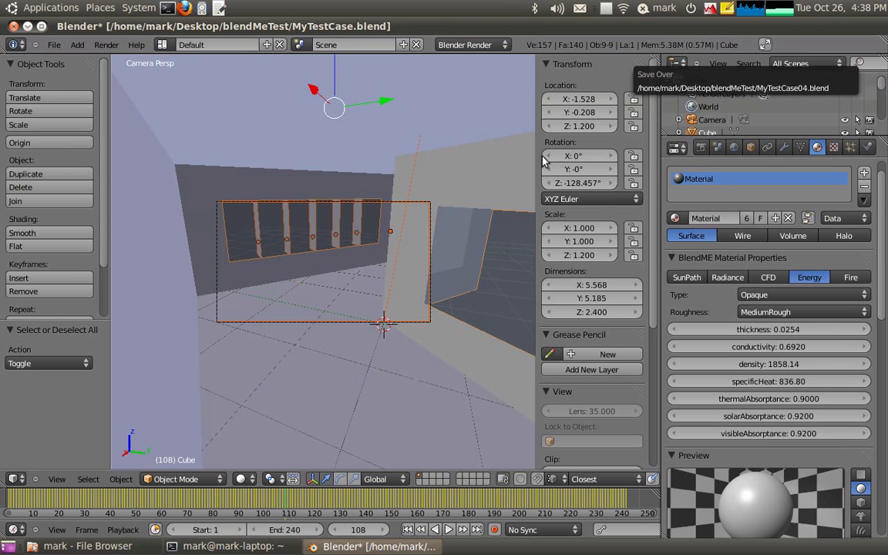
click(54, 45)
click(69, 123)
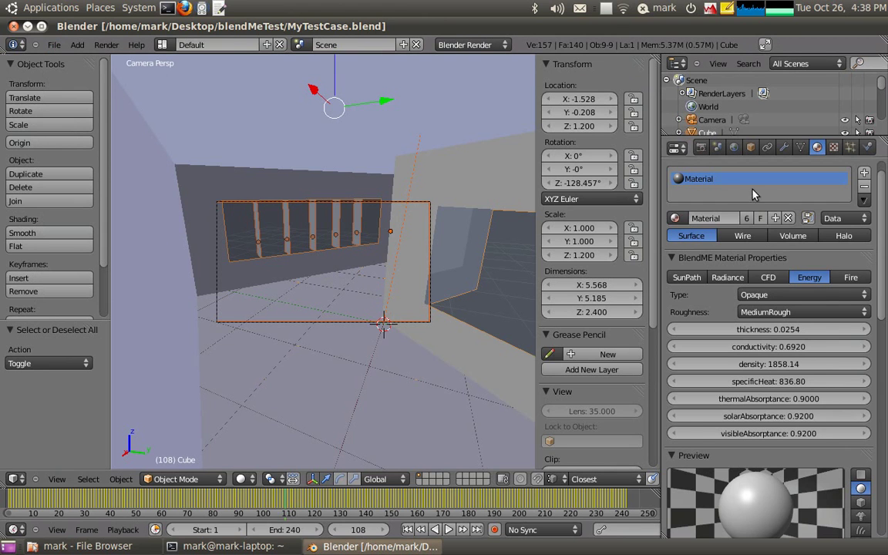
Step: Write the Radiance case files from the BlendME Radiance settings (Cloudy sky, imagesize 360, 1 January)
click(718, 147)
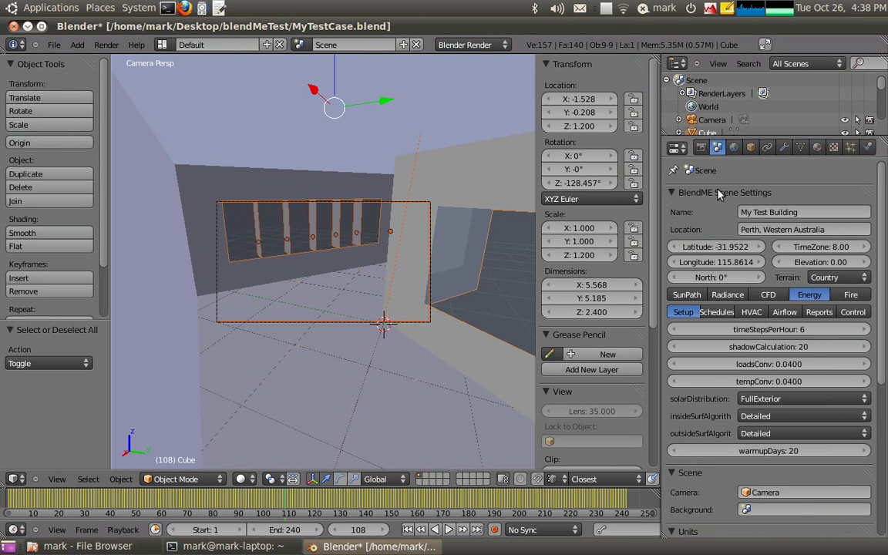
click(728, 295)
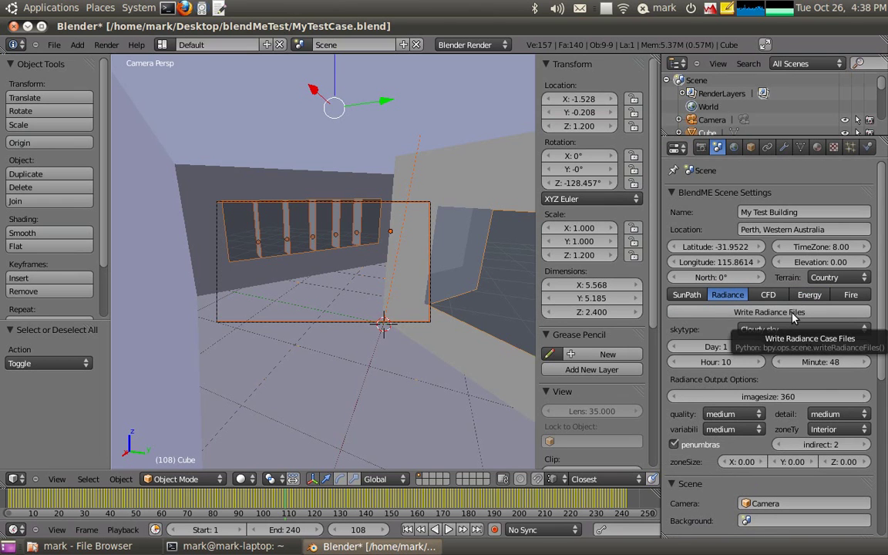
click(793, 317)
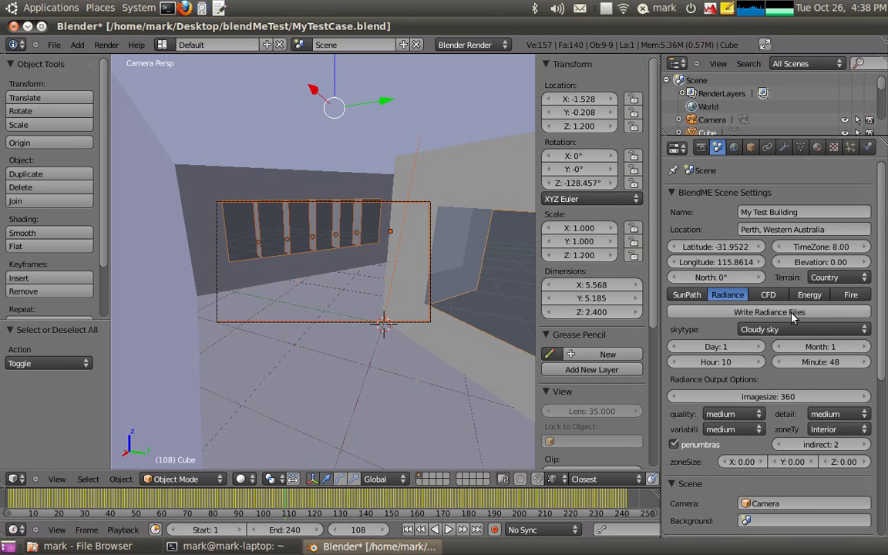
Step: Run the BlendME executeRadiance operator via the 'exec' command search to start the Radiance simulation
key(space)
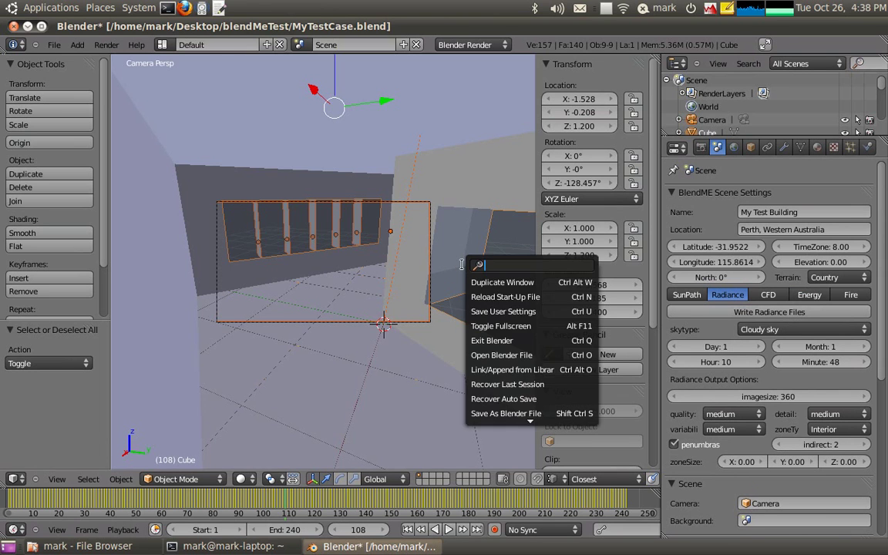
text(exec)
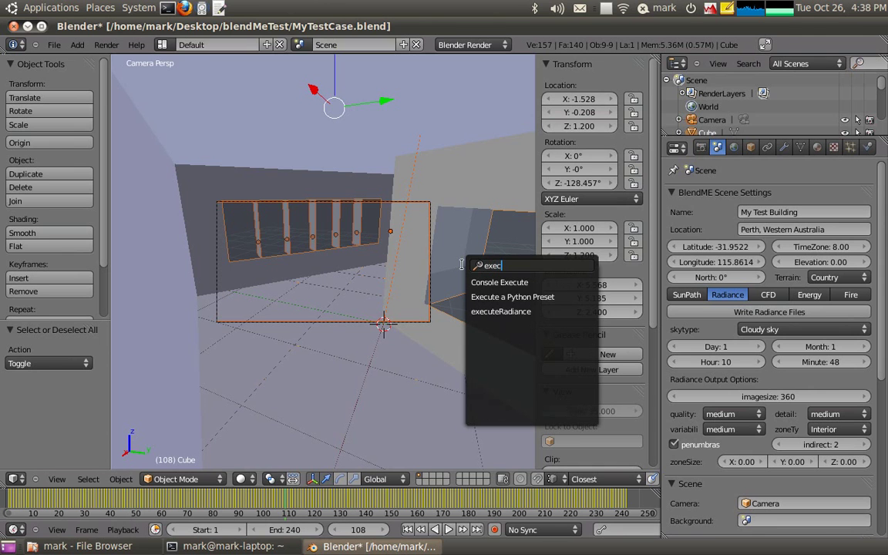
click(534, 312)
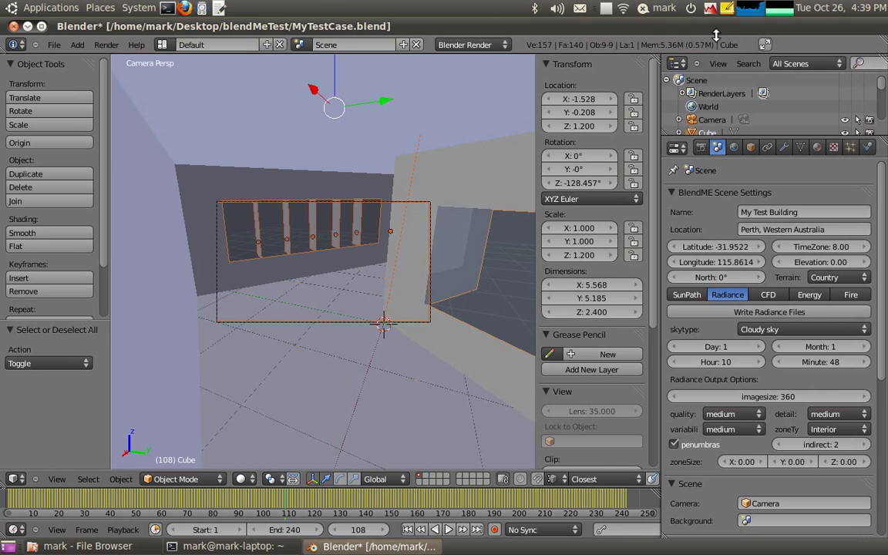
mouse_move(753, 17)
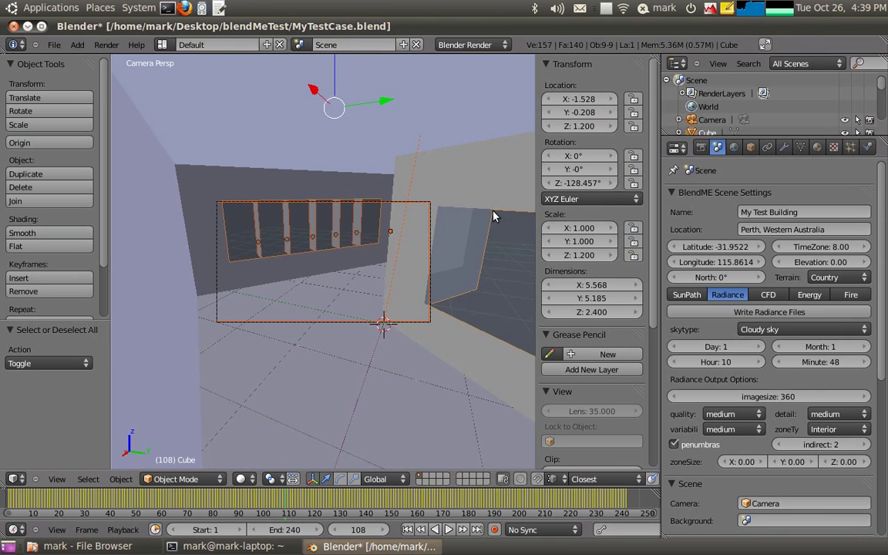
Step: Select the Sun and step its SunPath hour from 10 down to 7, then up to 11
right_click(413, 186)
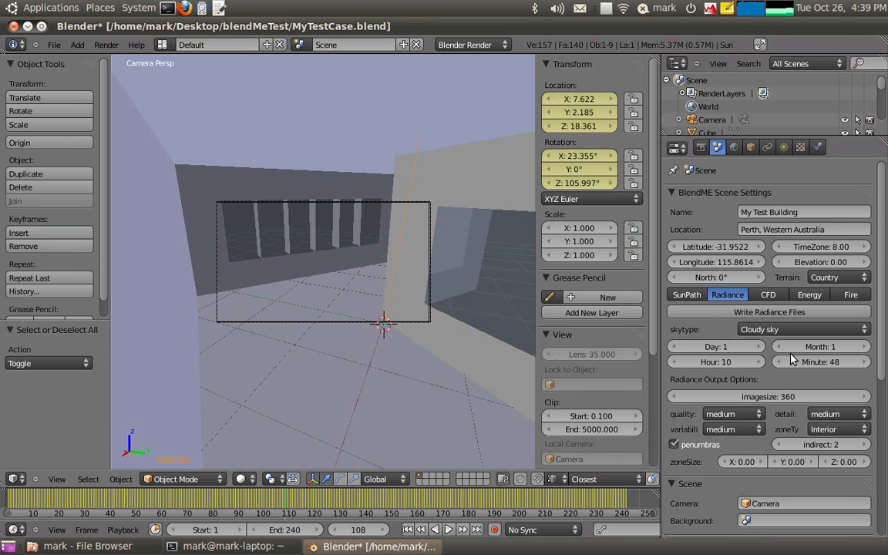
click(686, 295)
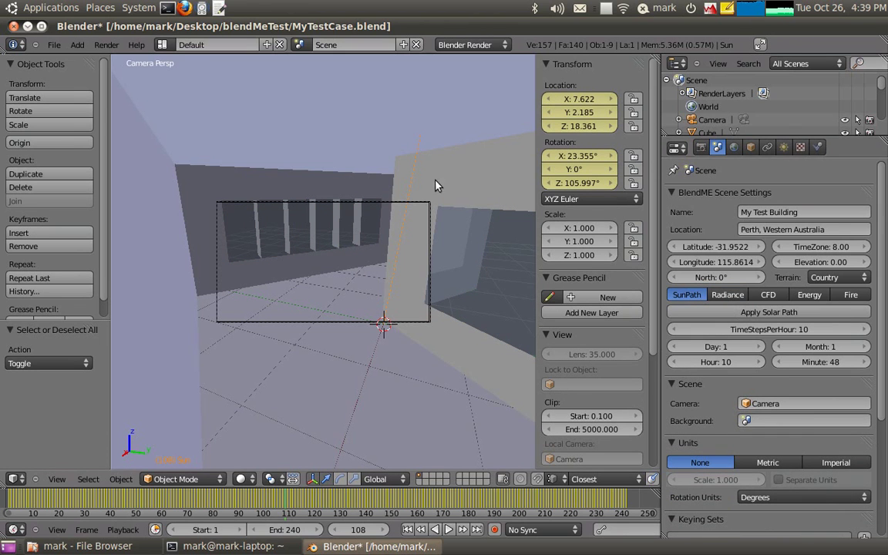
click(676, 362)
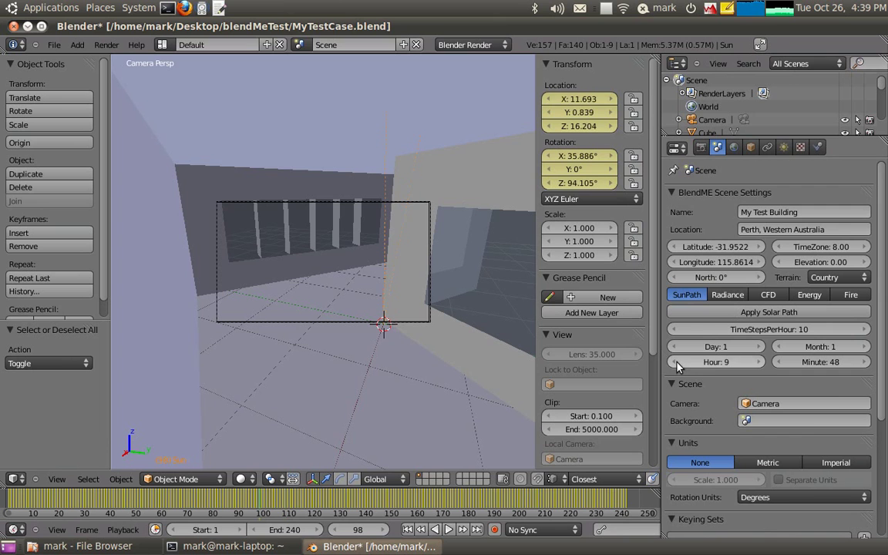
click(676, 363)
click(676, 362)
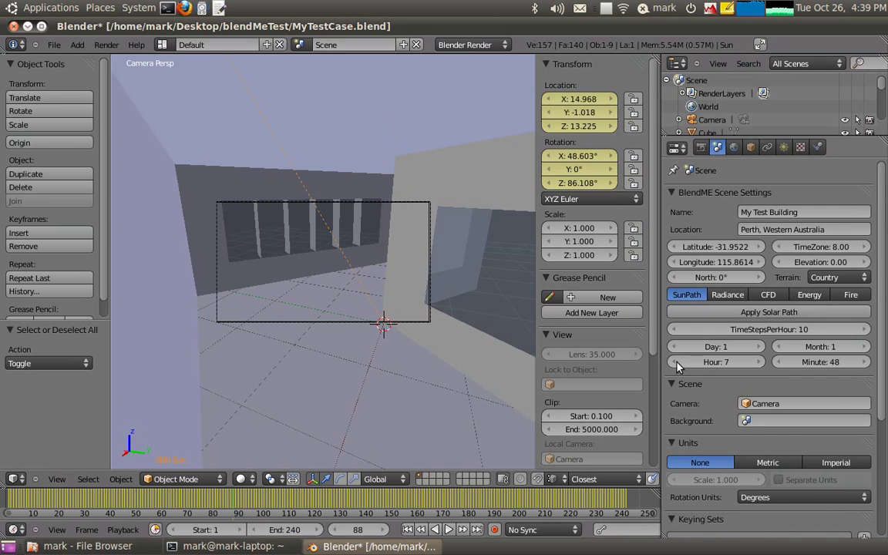
click(758, 362)
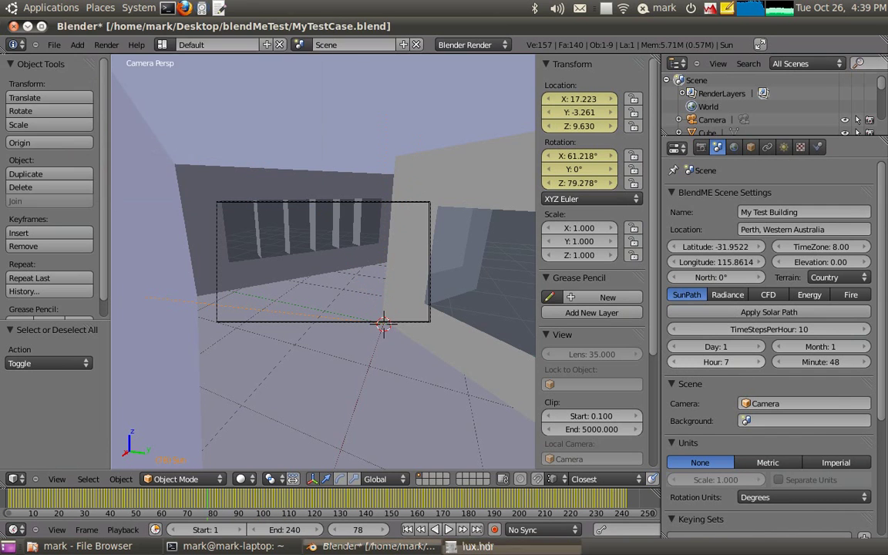
click(757, 363)
click(758, 362)
click(757, 363)
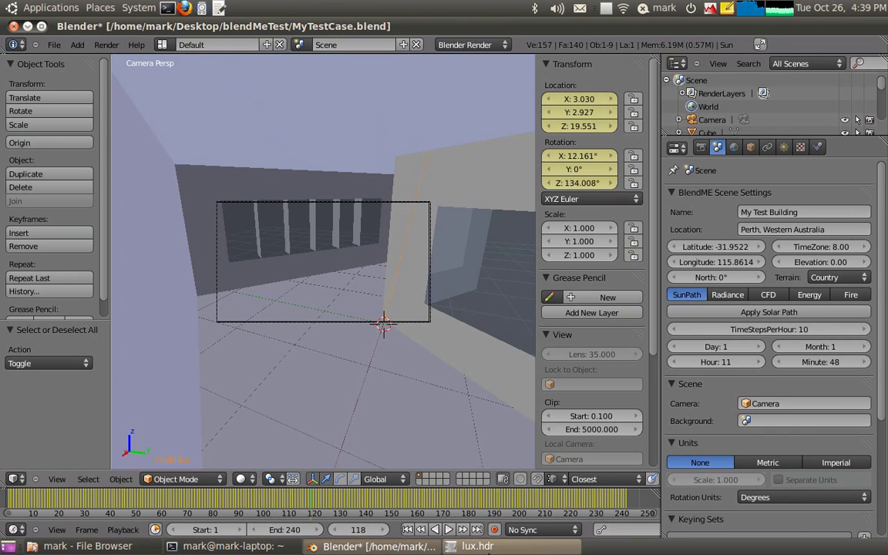
Step: Bring the lux.hdr false-colour window forward and position it beside the building model
click(477, 546)
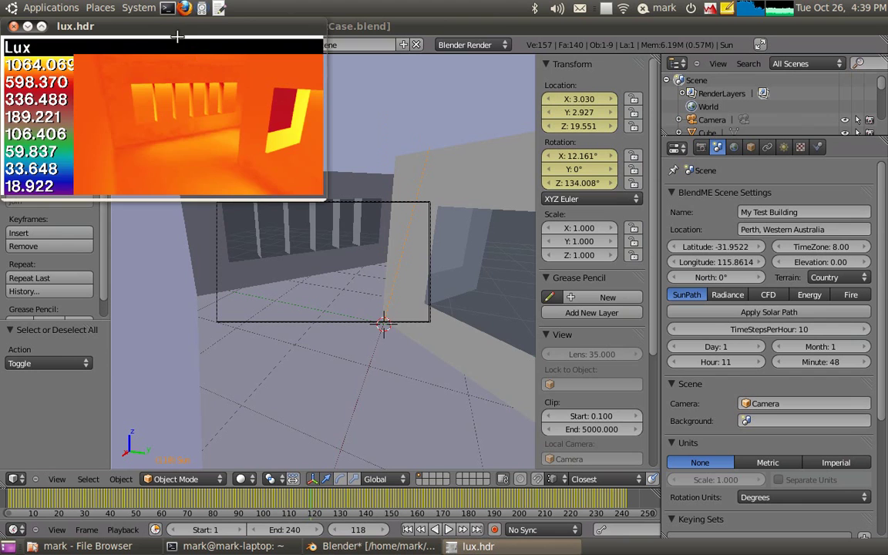
drag(171, 30, 558, 302)
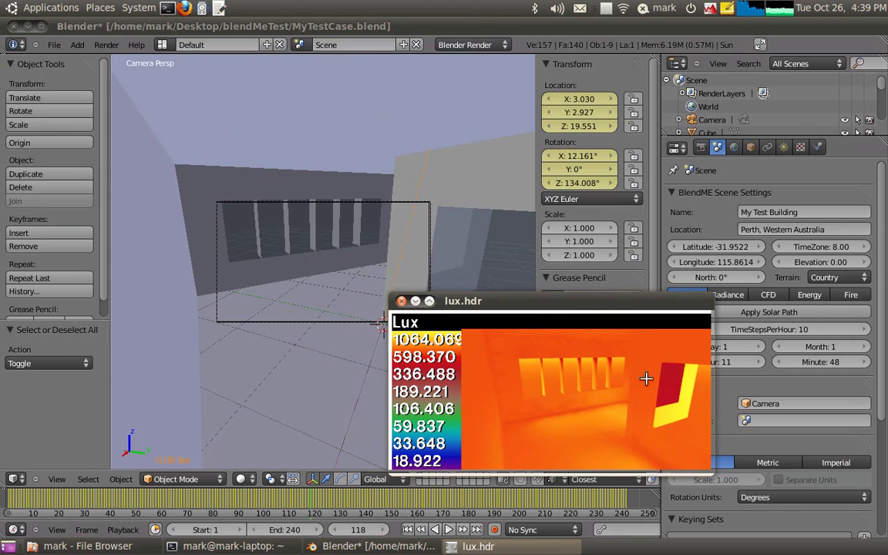
drag(478, 301, 539, 273)
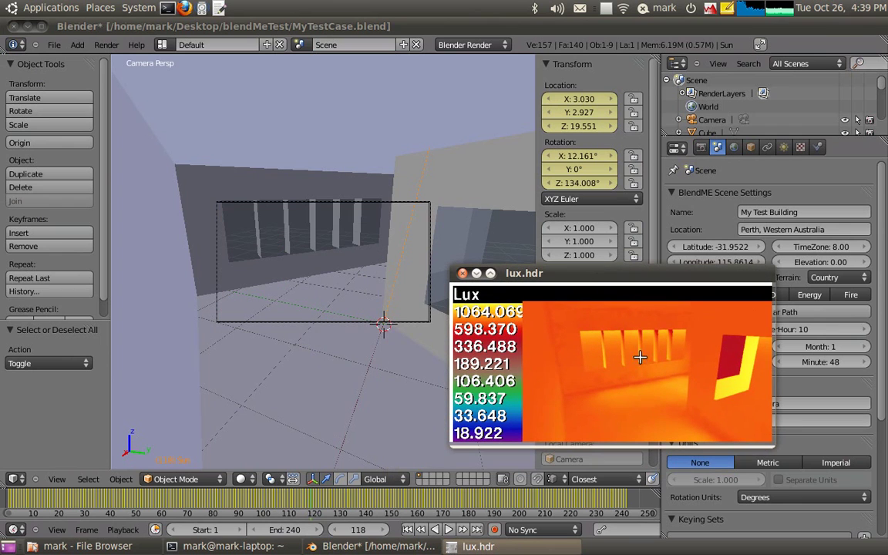